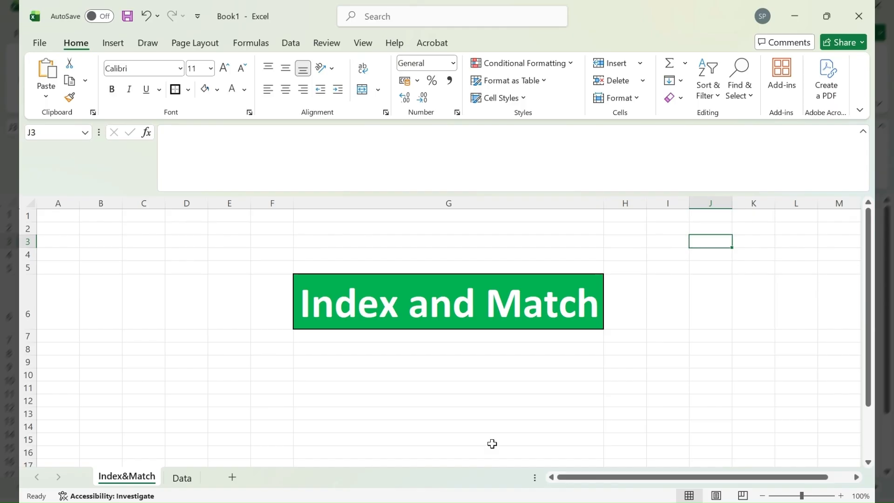
# Step: Switch to the Data sheet with the student marks and the Match/Index lookup table
pyautogui.click(183, 477)
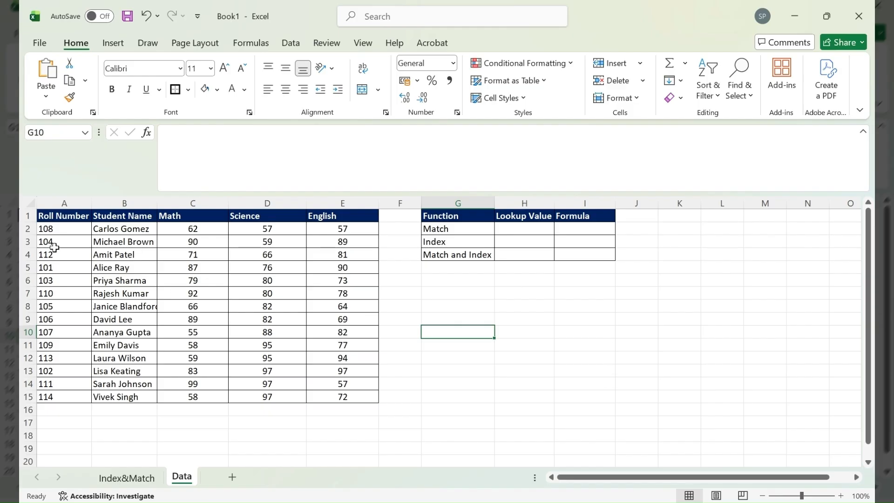
pyautogui.moveTo(41, 219); pyautogui.dragTo(343, 401)
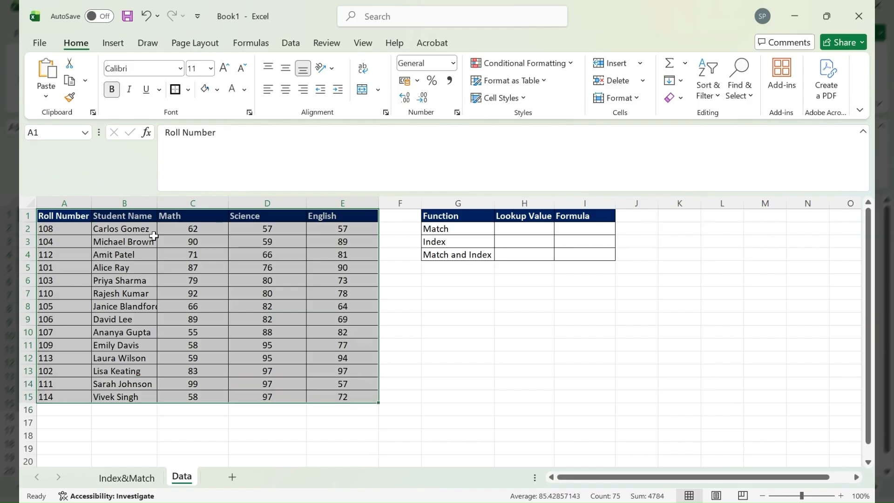
pyautogui.click(191, 199)
pyautogui.moveTo(191, 199); pyautogui.dragTo(333, 211)
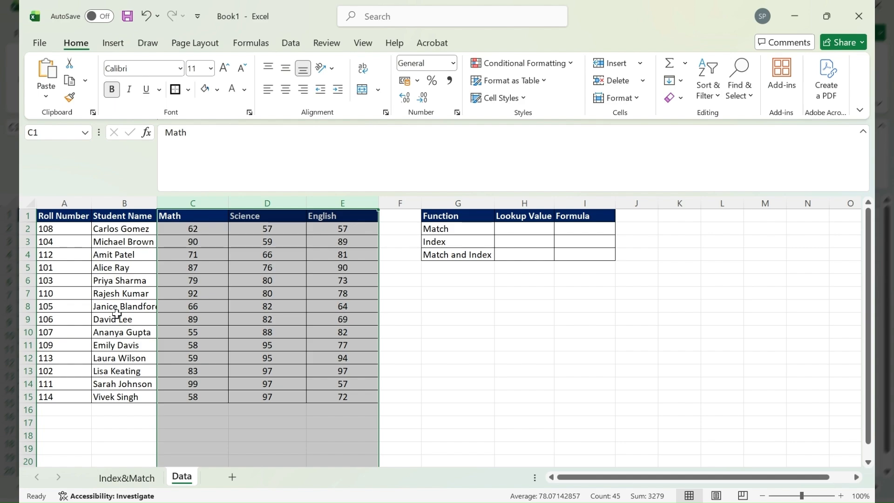
pyautogui.click(117, 269)
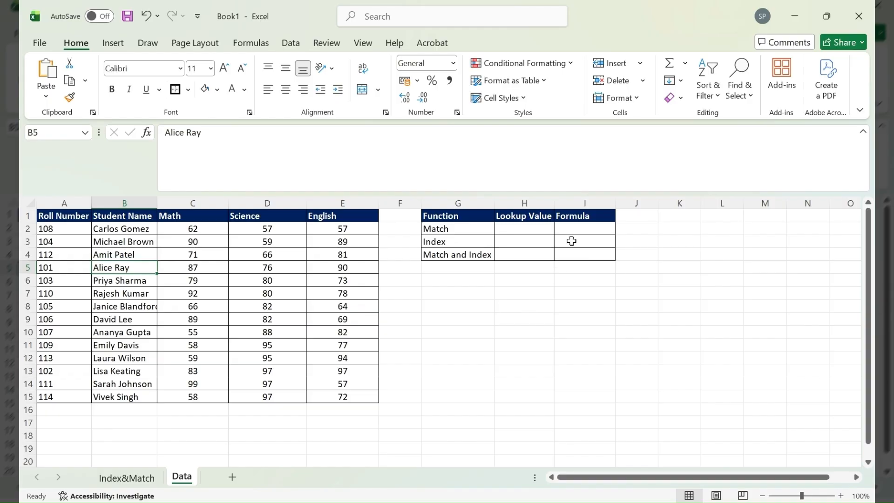
pyautogui.click(455, 229)
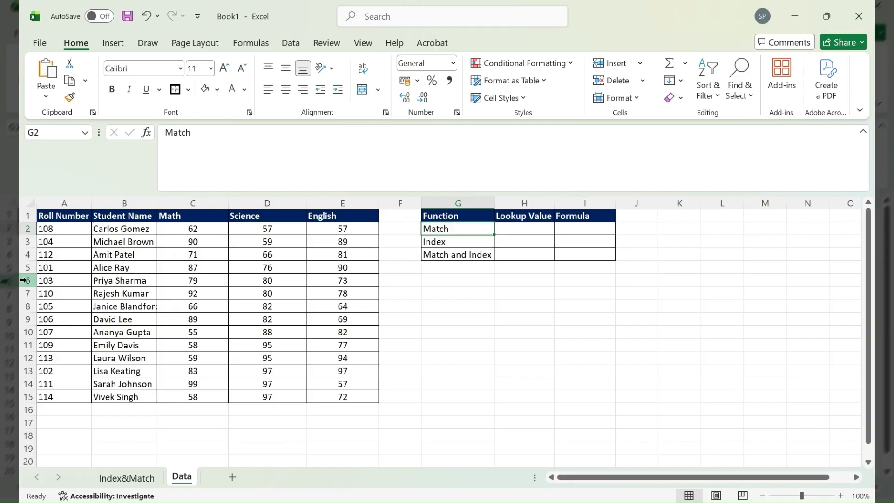
pyautogui.click(25, 396)
pyautogui.click(24, 383)
pyautogui.click(24, 371)
pyautogui.click(24, 358)
pyautogui.click(23, 345)
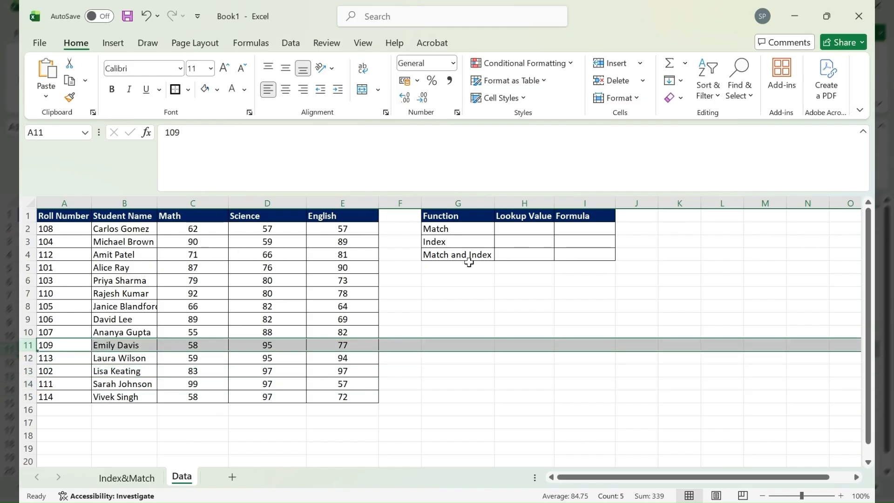
pyautogui.click(121, 268)
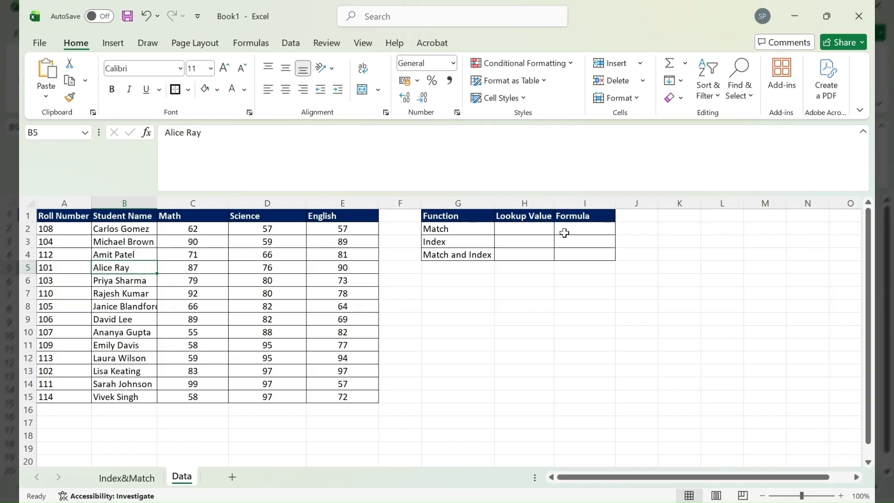
pyautogui.click(534, 228)
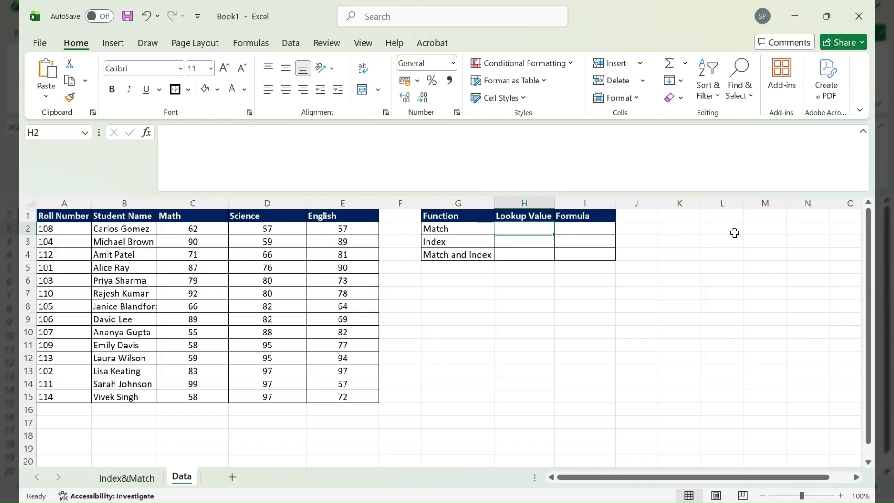
pyautogui.click(123, 269)
pyautogui.hotkey('ctrl', 'c')
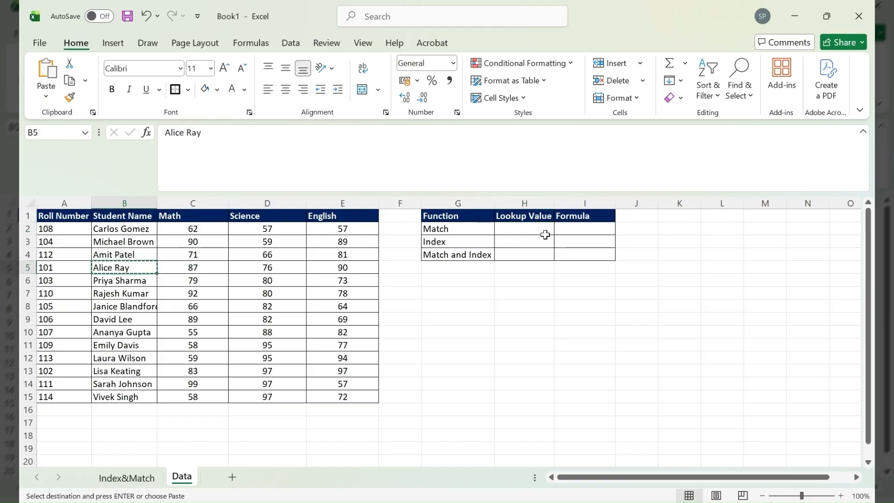
pyautogui.click(531, 229)
pyautogui.hotkey('ctrl', 'v')
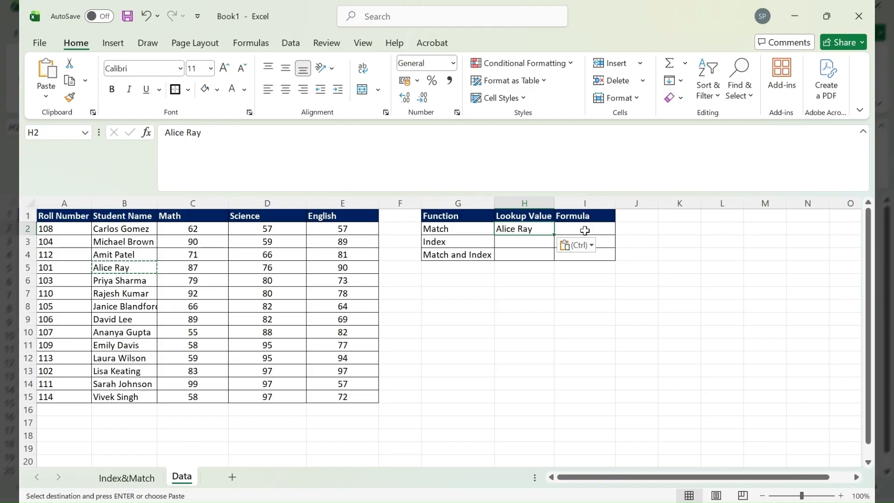
# Step: Enter =MATCH(H2,B:B,0) in I2, returning Alice Ray's position 5
pyautogui.click(584, 229)
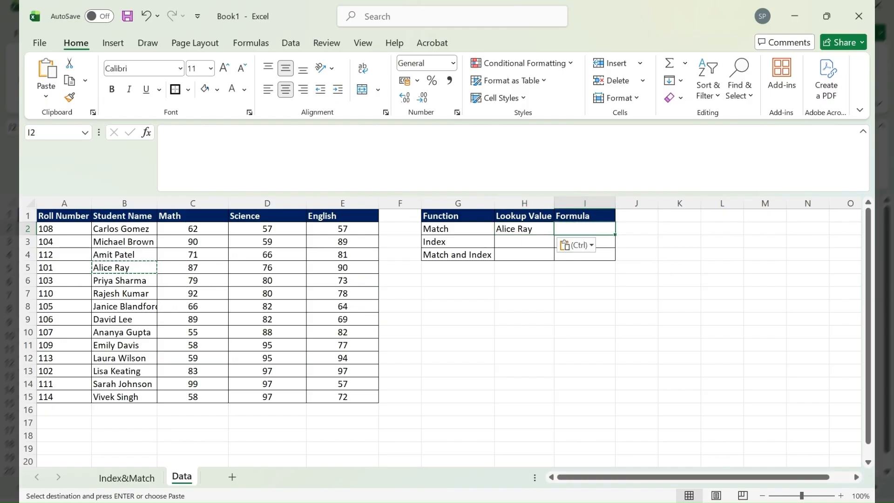
pyautogui.write('=')
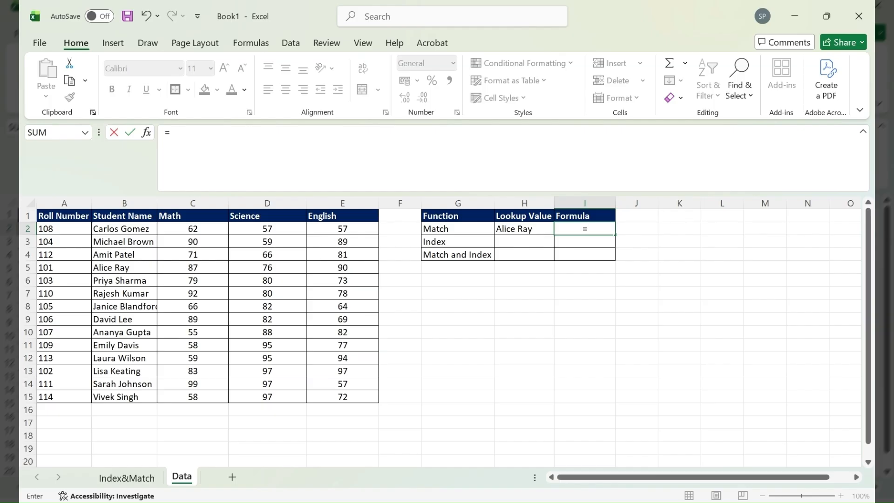
pyautogui.write('Match')
pyautogui.press('Tab')
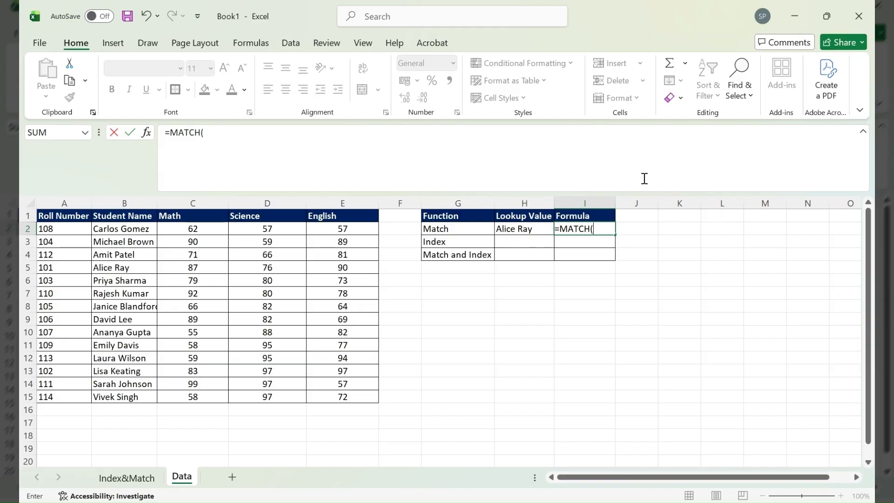
pyautogui.click(517, 230)
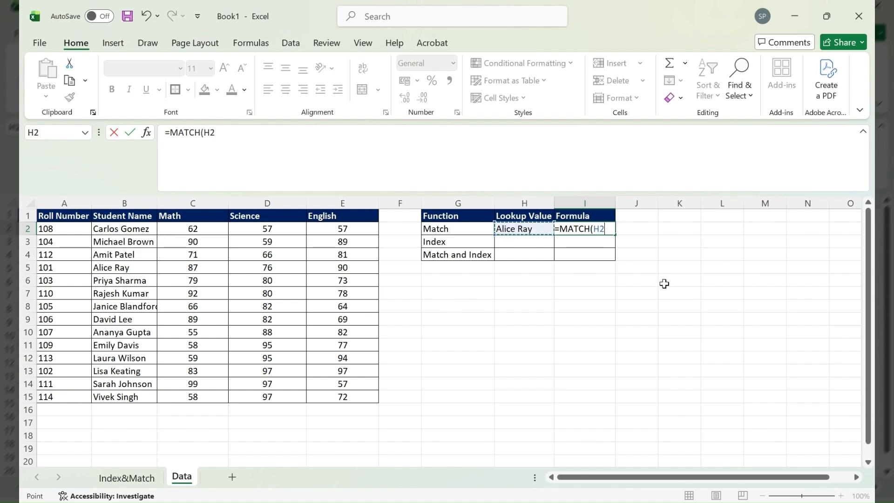
pyautogui.write(',')
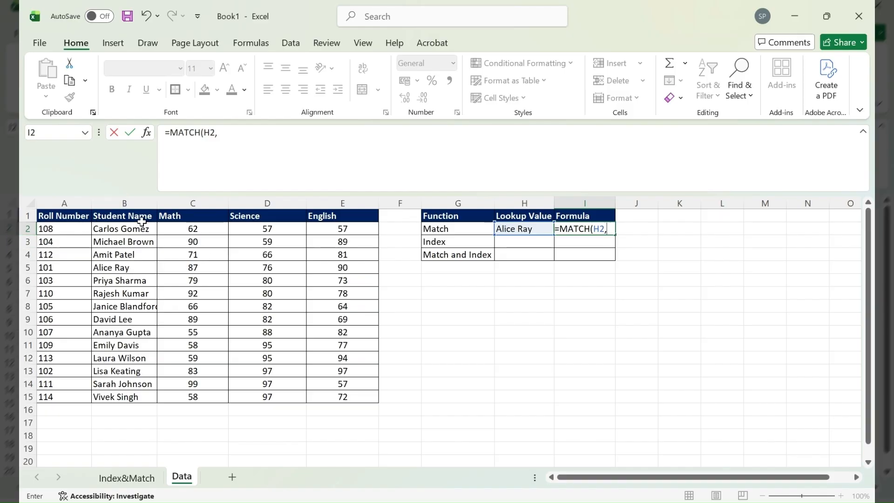
pyautogui.click(126, 202)
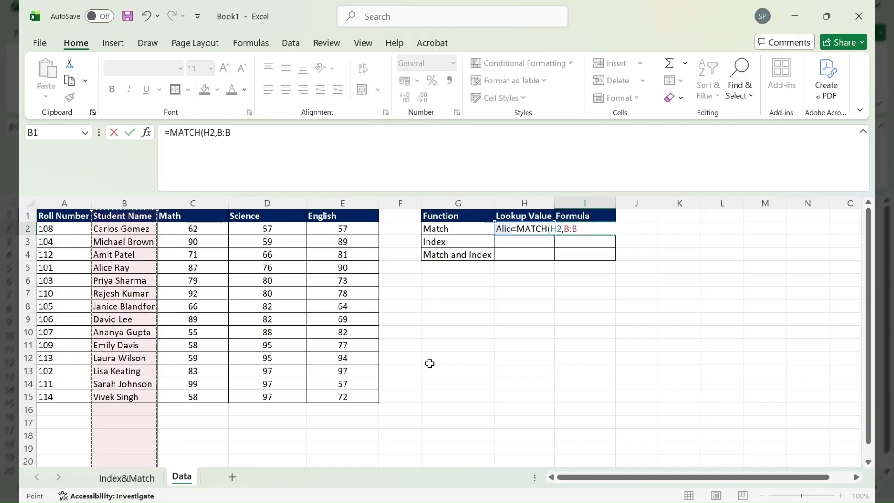
pyautogui.write(',0')
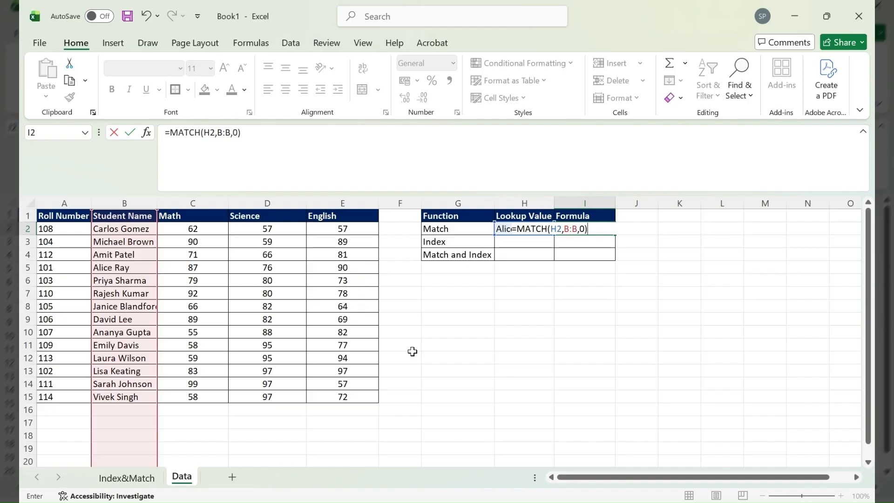
pyautogui.press('Return')
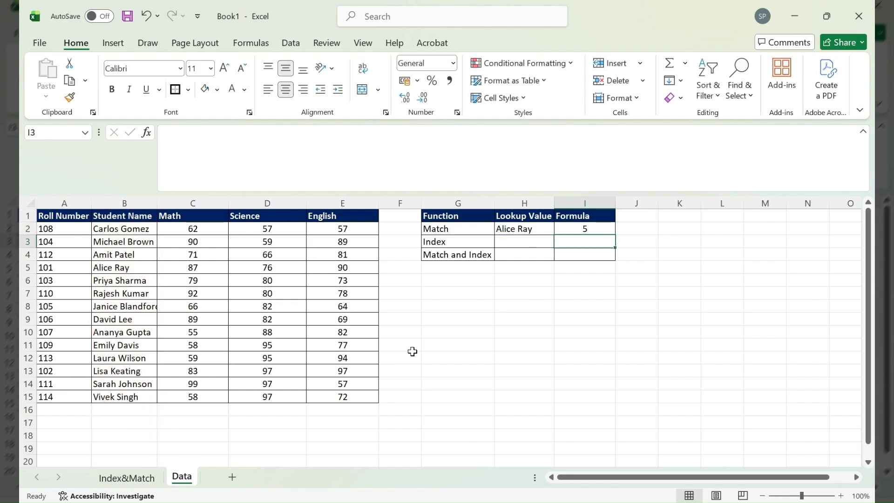
pyautogui.click(20, 269)
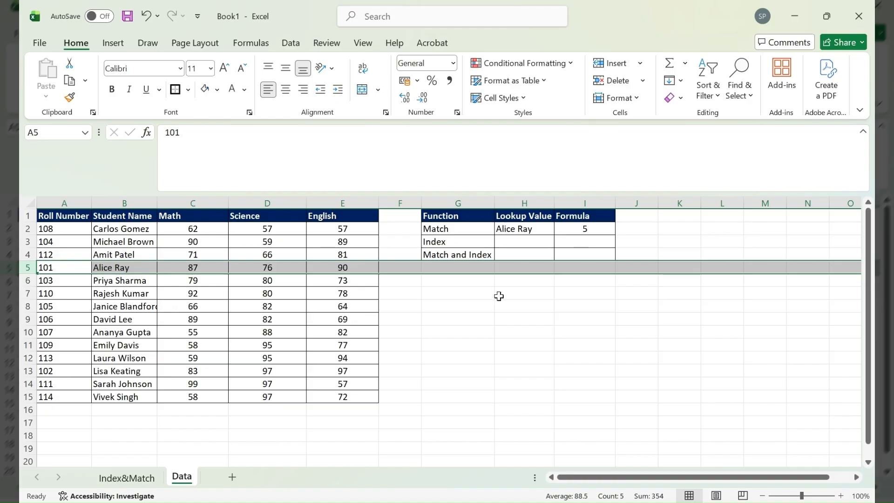
pyautogui.click(575, 230)
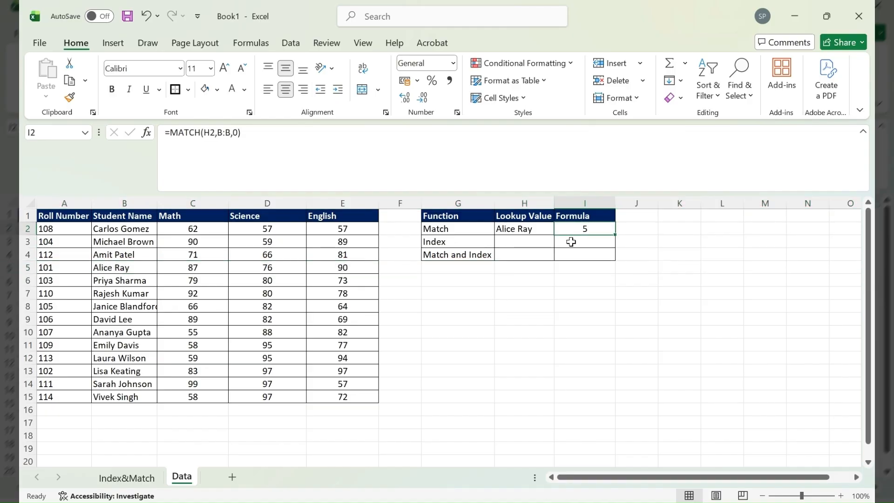
pyautogui.click(459, 242)
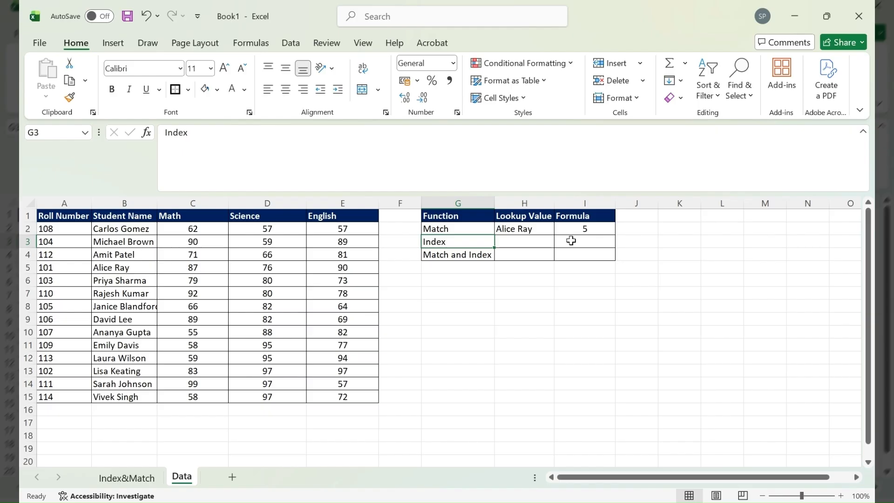
pyautogui.click(571, 241)
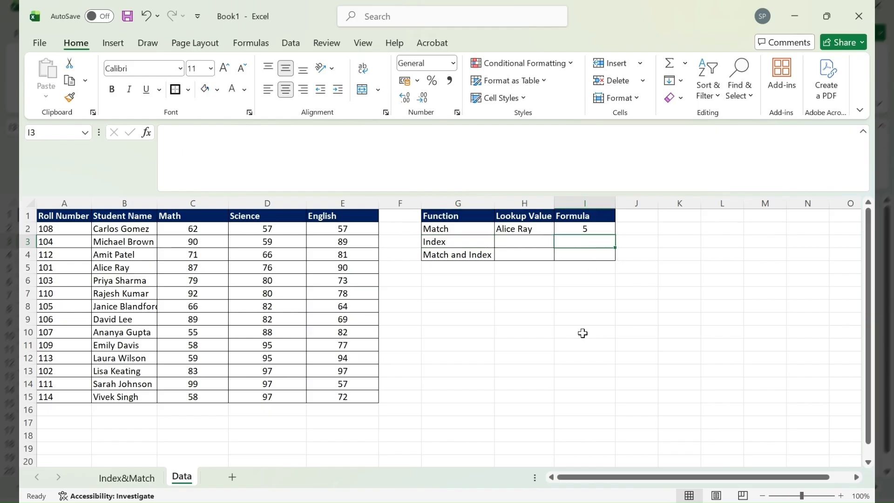
pyautogui.write('=index')
pyautogui.press('Tab')
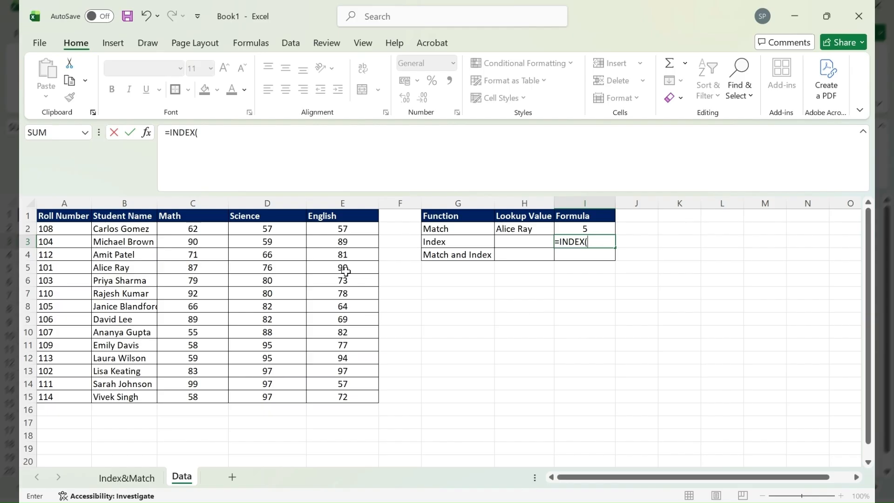
pyautogui.click(269, 201)
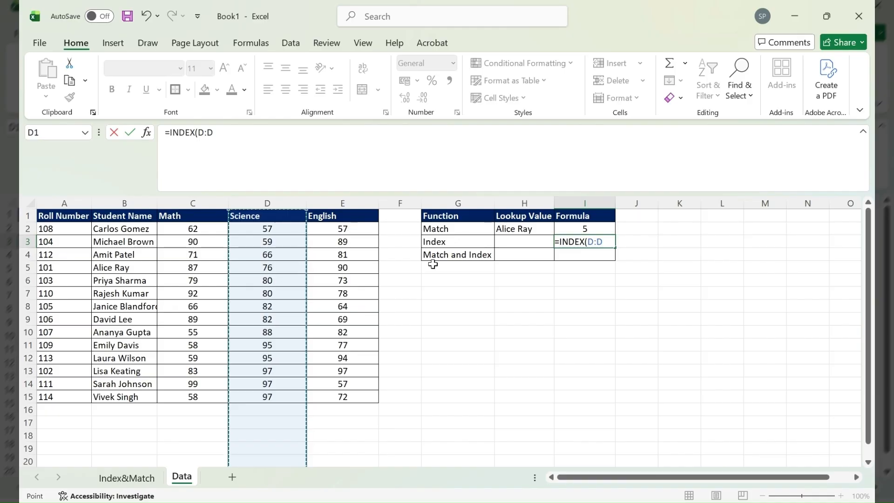
pyautogui.write(',')
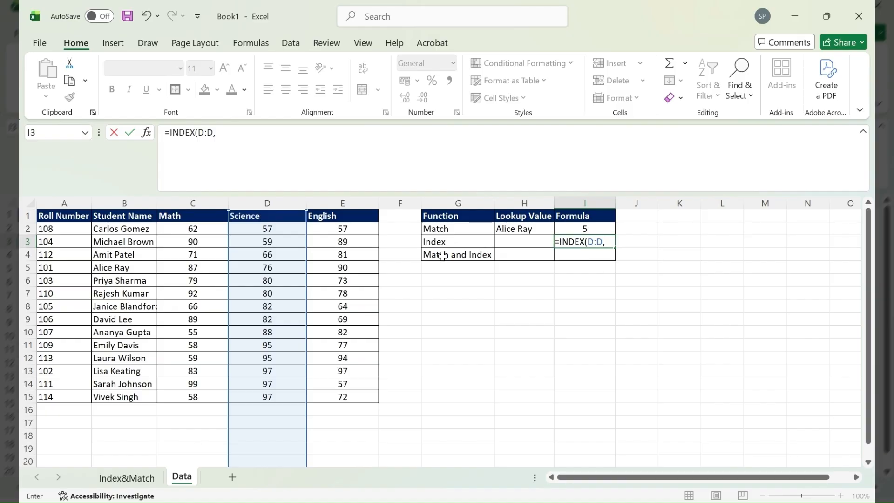
pyautogui.click(583, 228)
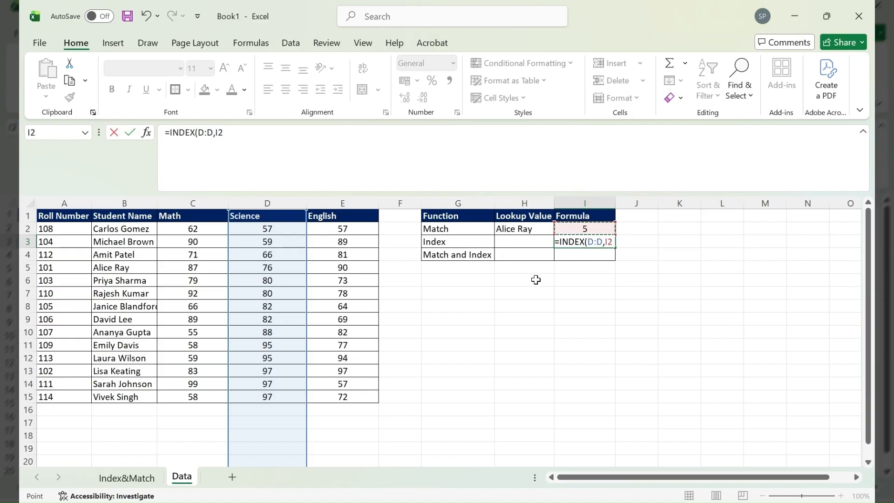
pyautogui.write(')')
pyautogui.press('Return')
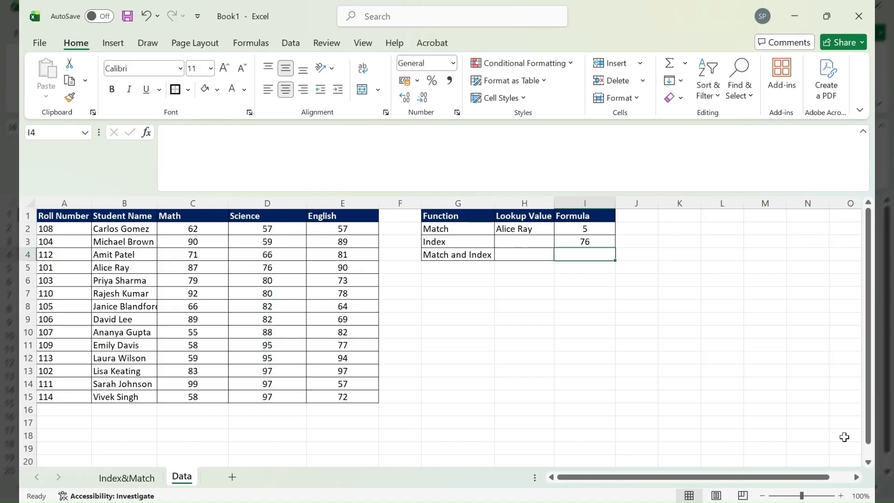
pyautogui.click(116, 269)
pyautogui.moveTo(116, 269); pyautogui.dragTo(295, 266)
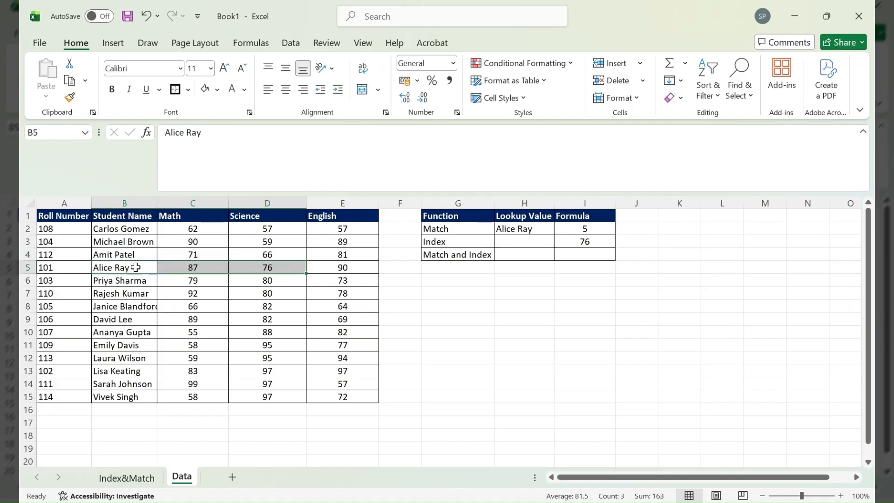
pyautogui.click(131, 273)
pyautogui.keyDown('ctrl'); pyautogui.click(251, 267); pyautogui.keyUp('ctrl')
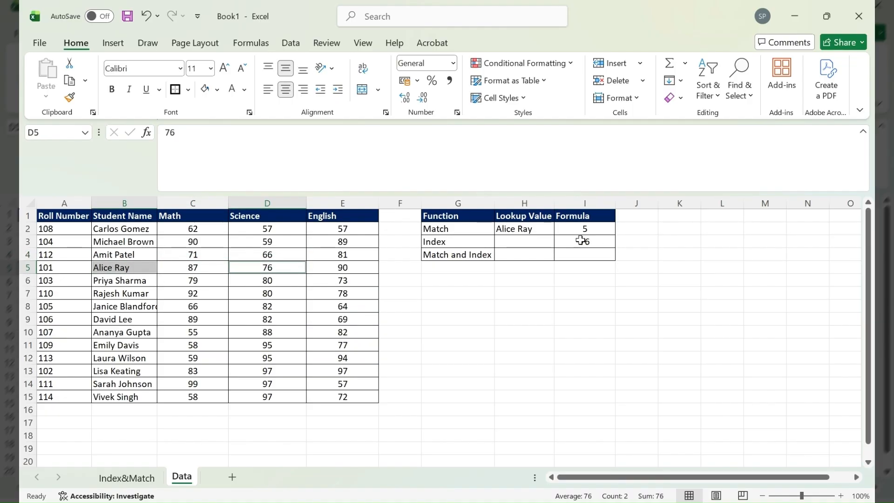
pyautogui.click(582, 242)
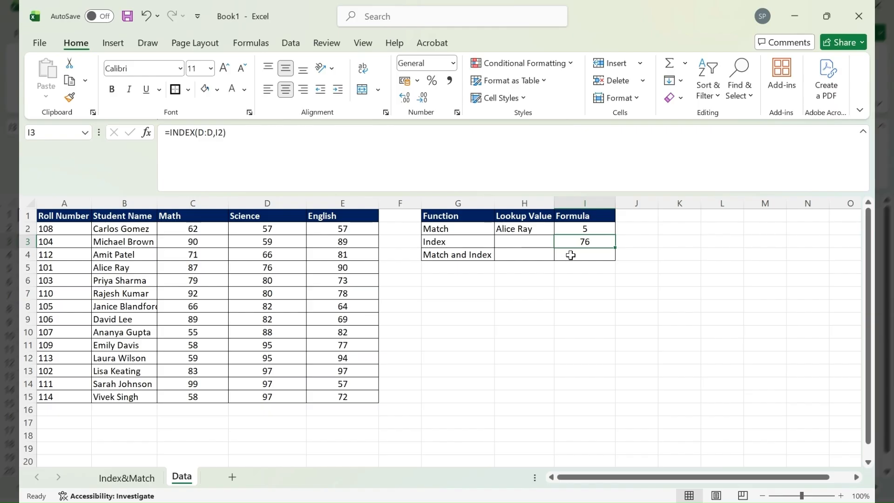
# Step: Enter =INDEX(D:D,MATCH(H2,B:B,0)) in I4, returning Alice Ray's Science score 76
pyautogui.click(571, 255)
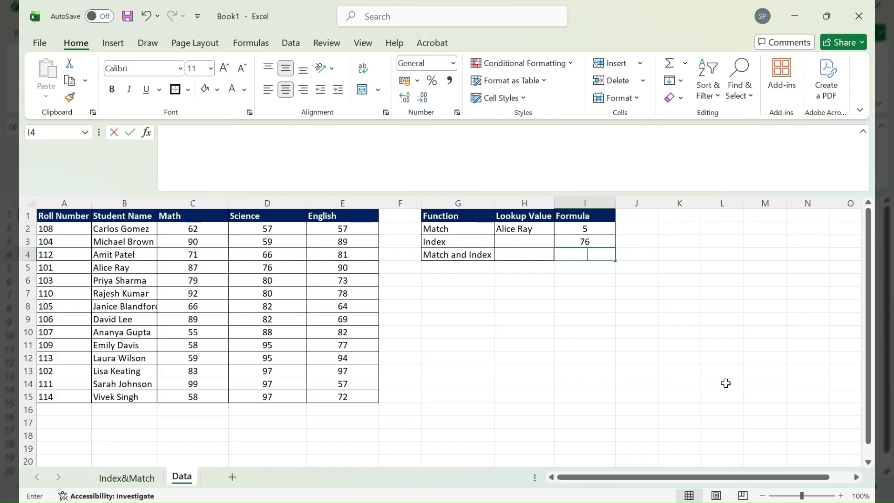
pyautogui.write('=Index')
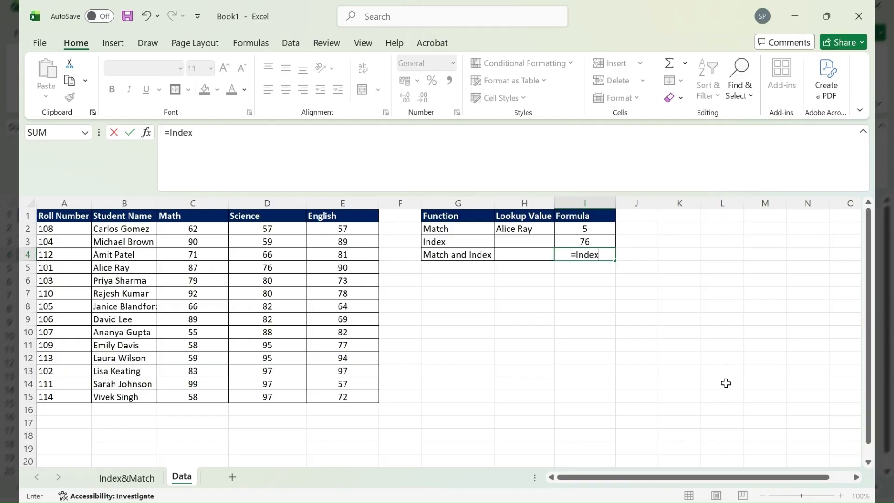
pyautogui.press('Tab')
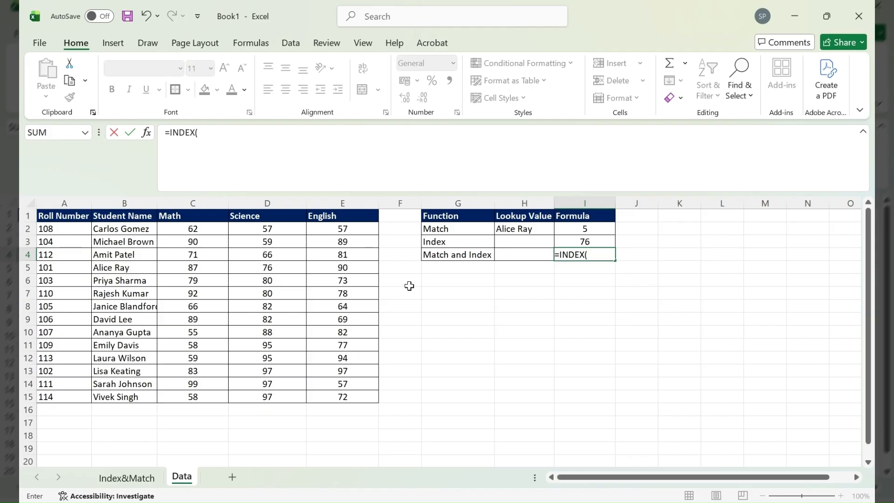
pyautogui.click(262, 197)
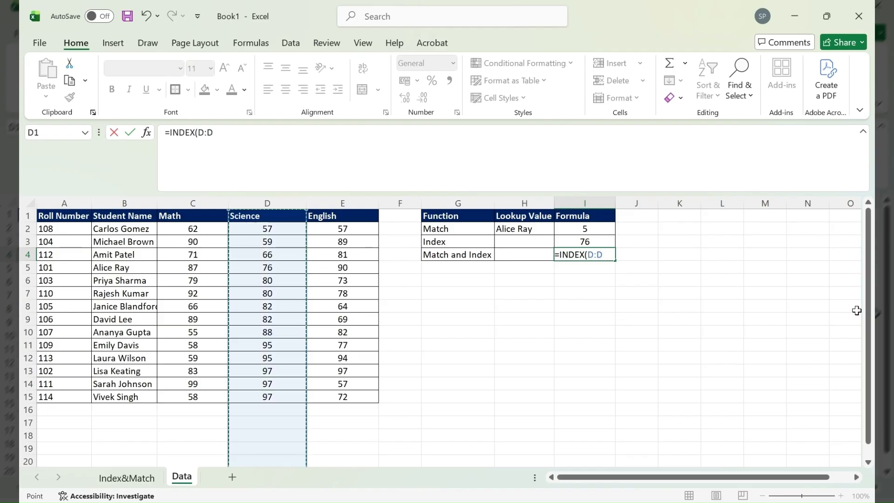
pyautogui.write(',')
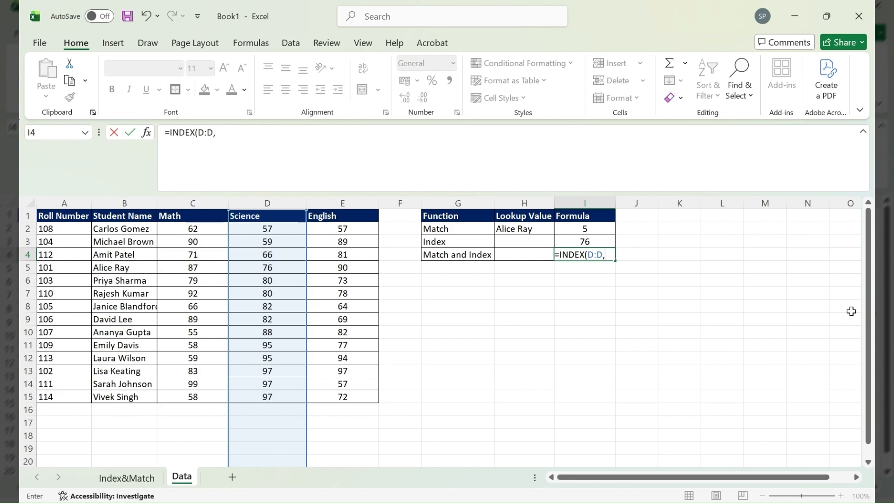
pyautogui.write('Mat')
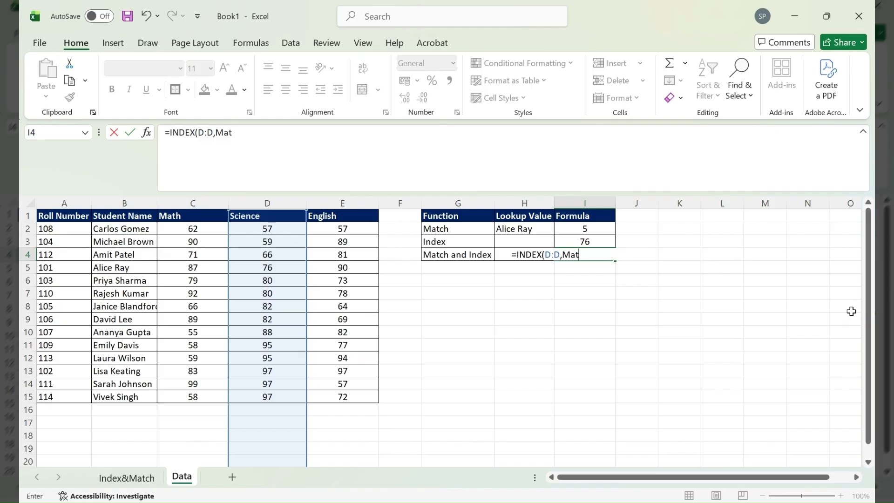
pyautogui.write('ch')
pyautogui.press('Tab')
pyautogui.click(516, 229)
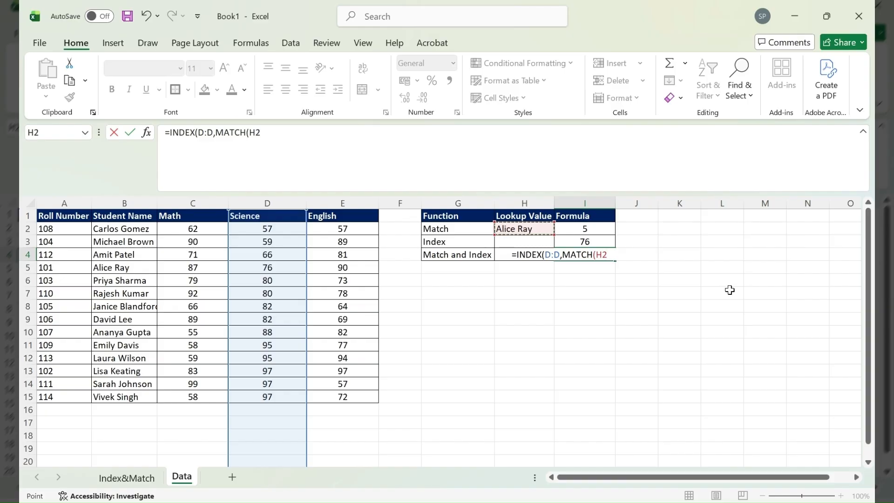
pyautogui.write(',')
pyautogui.click(128, 202)
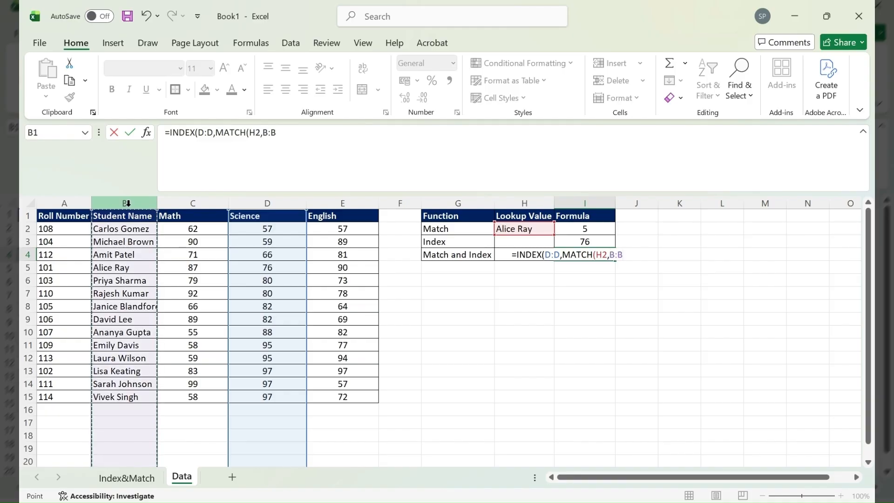
pyautogui.write(',0)')
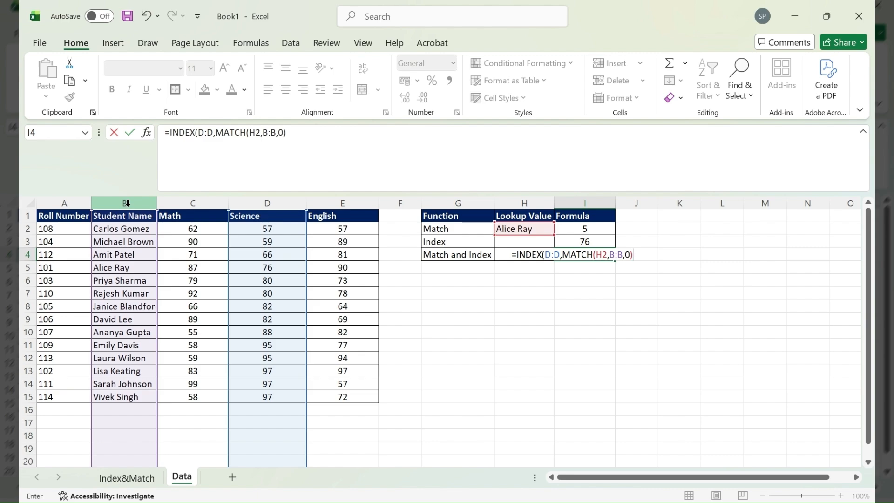
pyautogui.write(')')
pyautogui.press('Return')
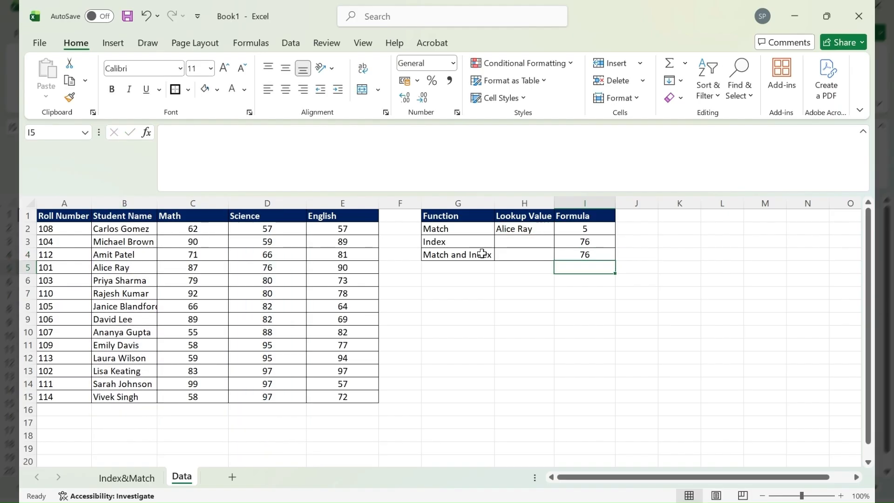
pyautogui.click(592, 254)
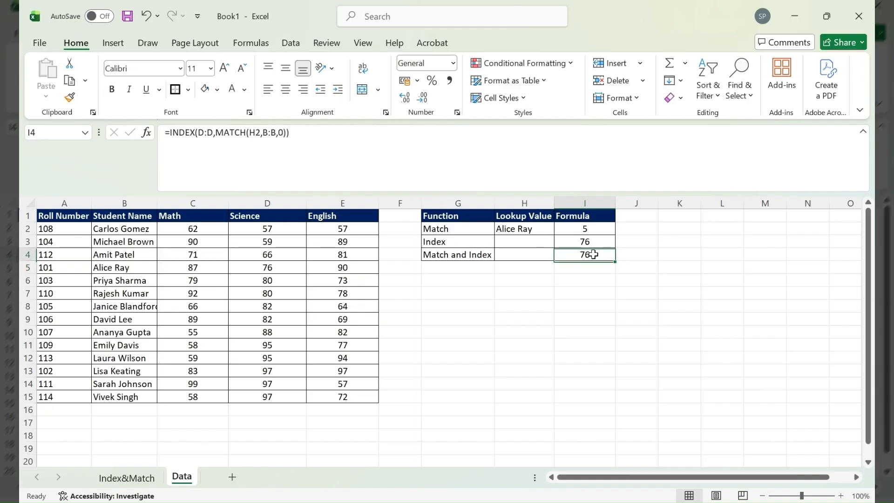